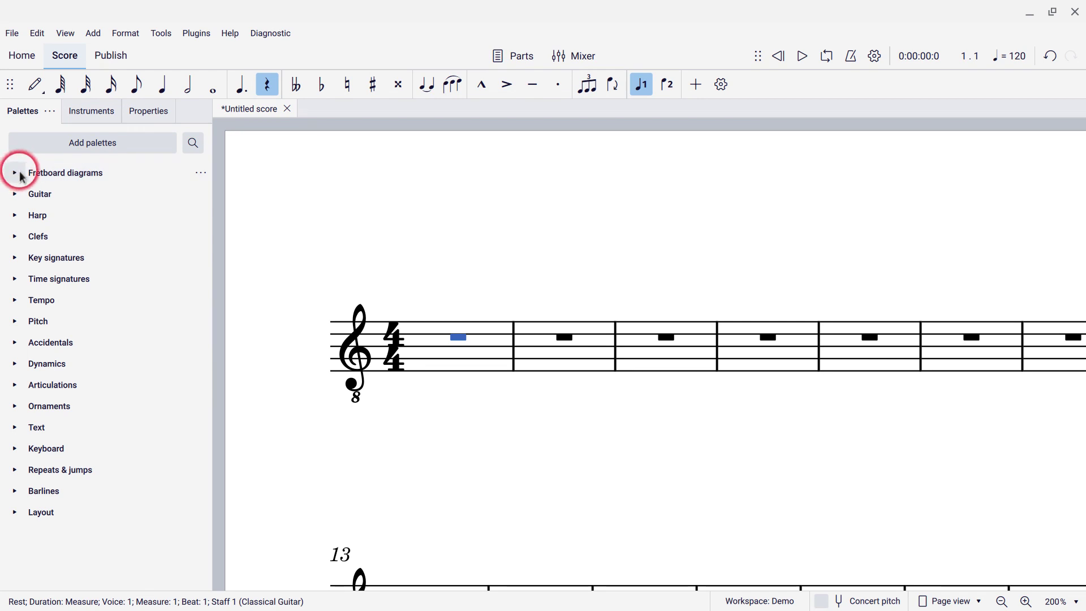
# Check the additional palettes on offer and expand the Fretboard diagrams palette
pyautogui.click(86, 146)
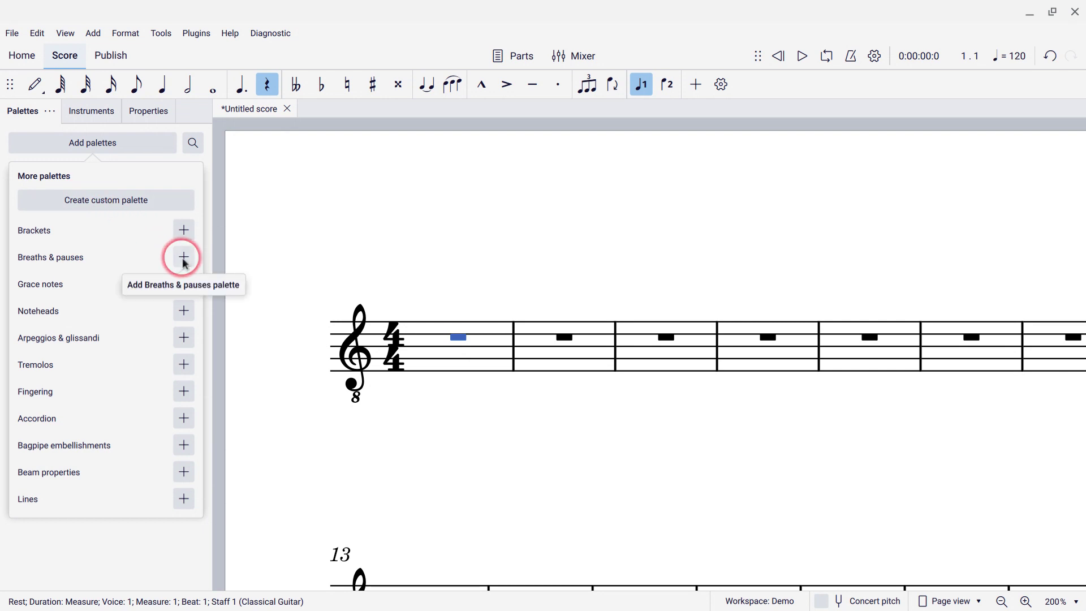
pyautogui.click(266, 252)
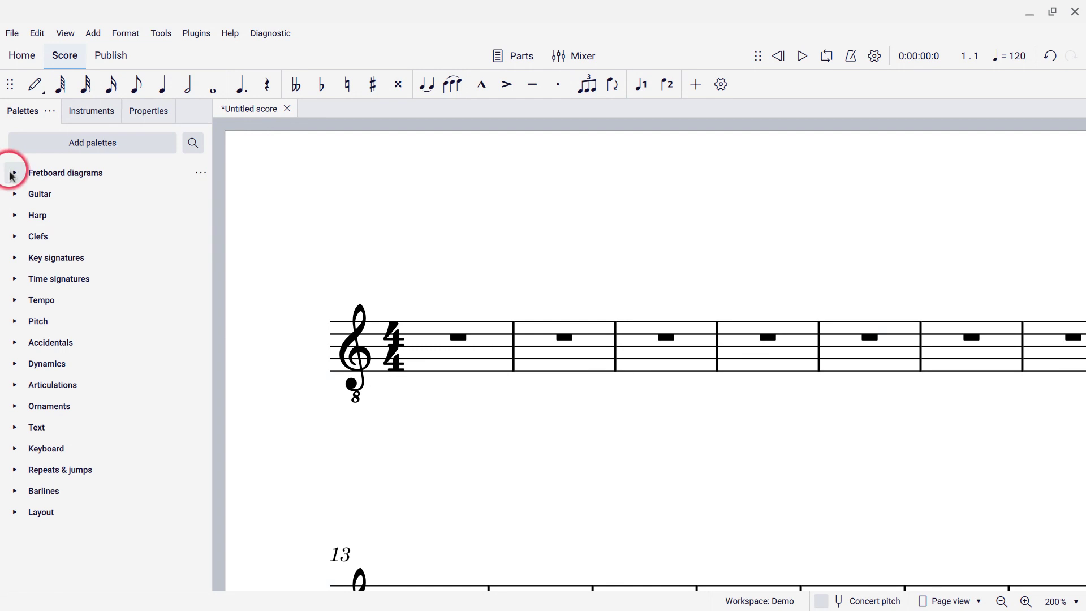
pyautogui.click(12, 173)
pyautogui.click(155, 263)
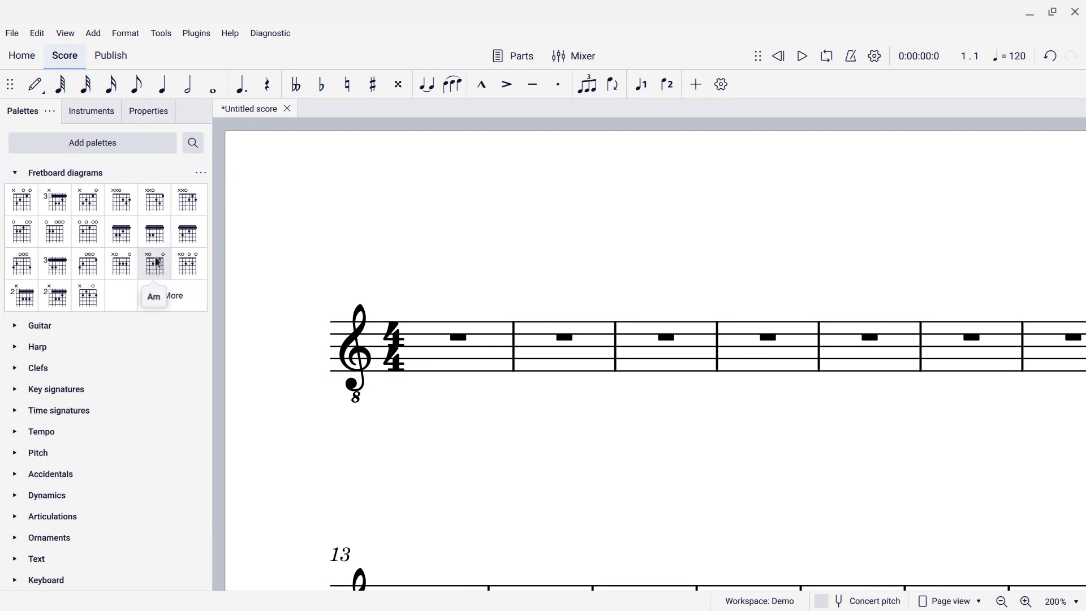
# Examine the chord names of the diagrams in the first row of the Fretboard diagrams palette
pyautogui.click(21, 207)
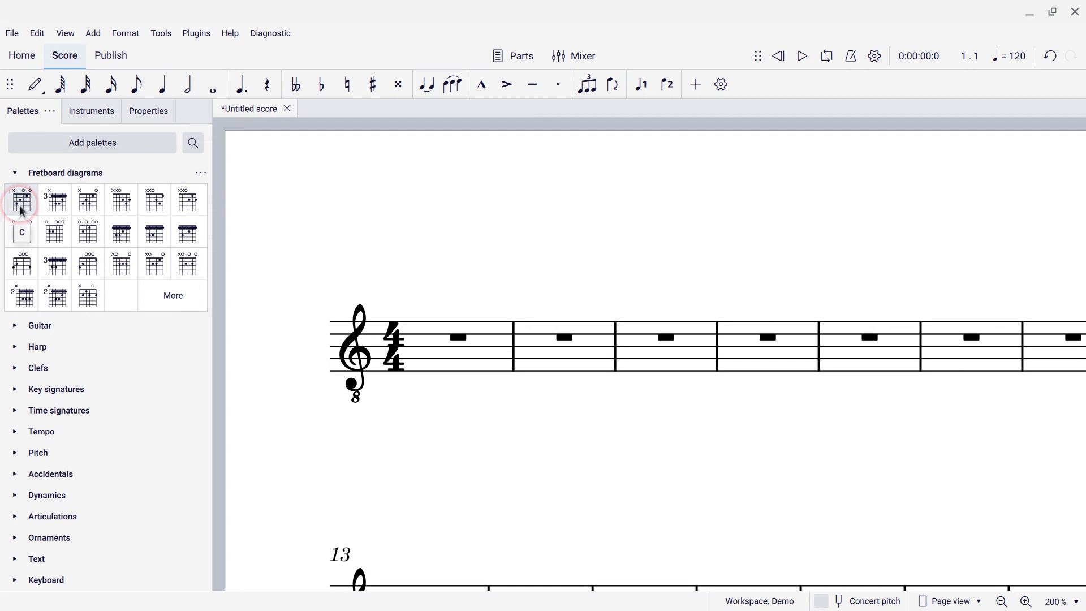
pyautogui.click(53, 204)
pyautogui.click(79, 203)
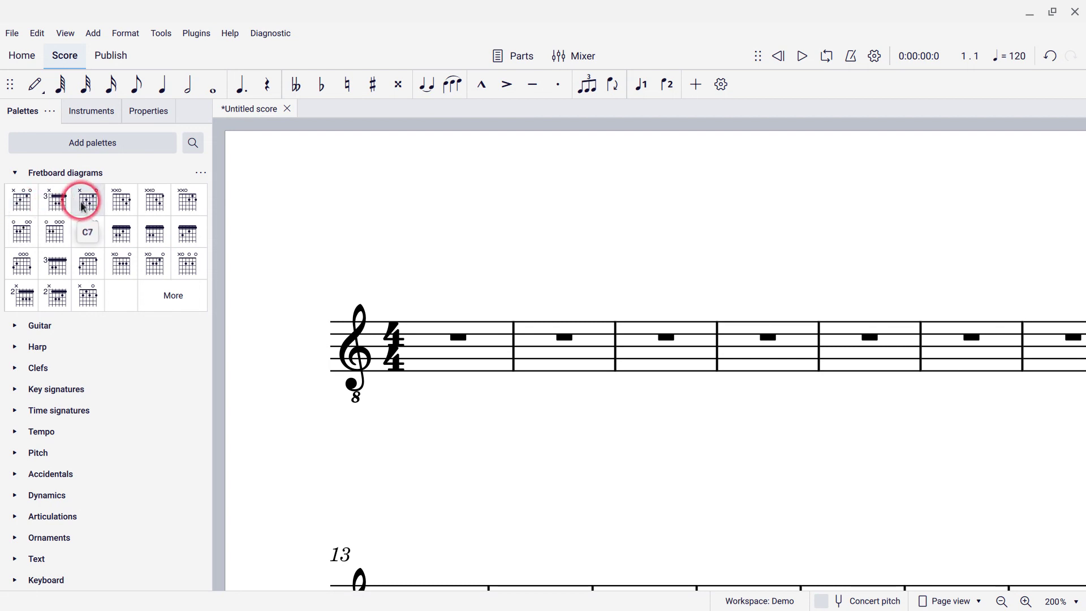
pyautogui.click(130, 204)
pyautogui.click(151, 202)
pyautogui.click(180, 206)
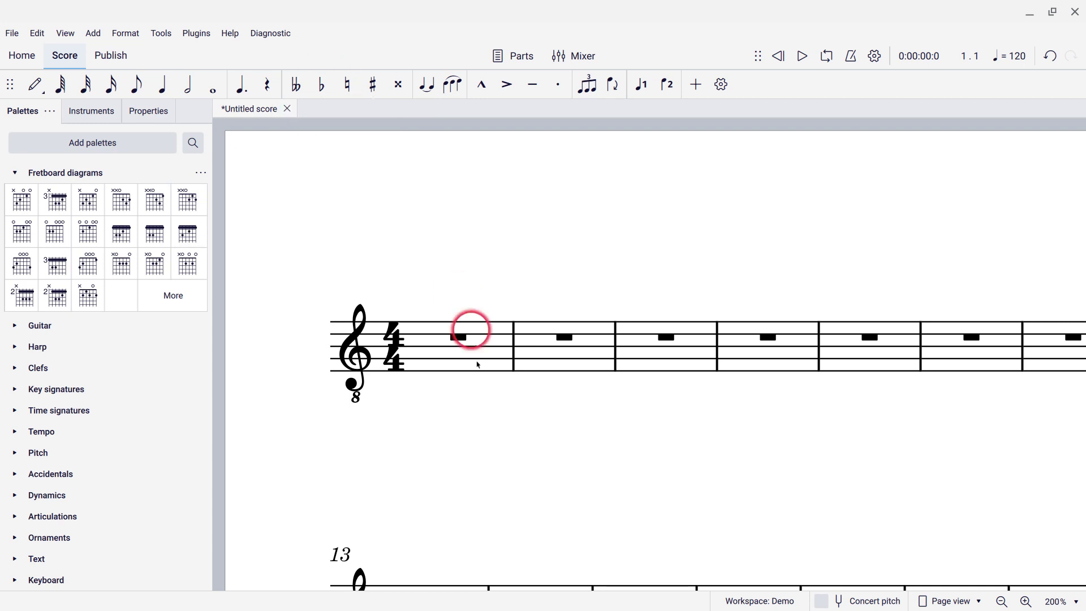
# Add the C fretboard diagram above the rest in the first measure
pyautogui.click(461, 337)
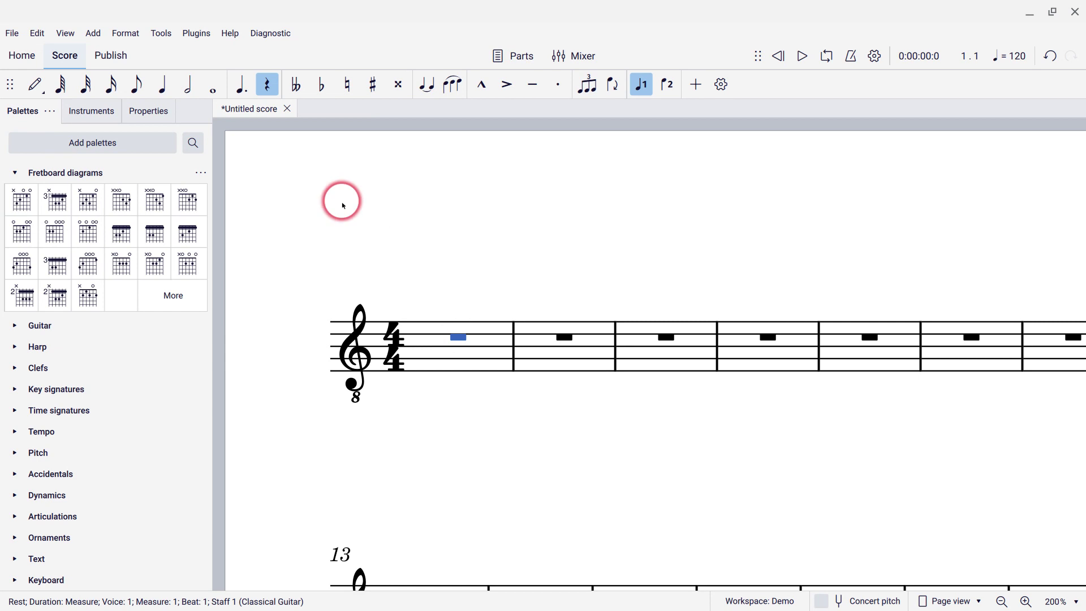
pyautogui.click(16, 209)
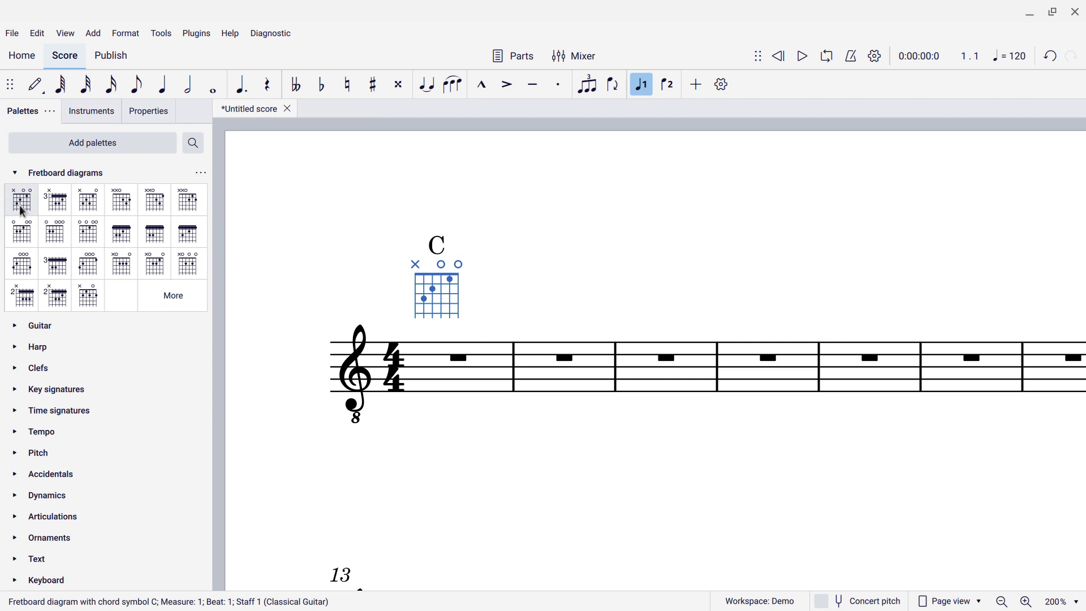
pyautogui.click(450, 281)
pyautogui.click(425, 365)
pyautogui.click(448, 313)
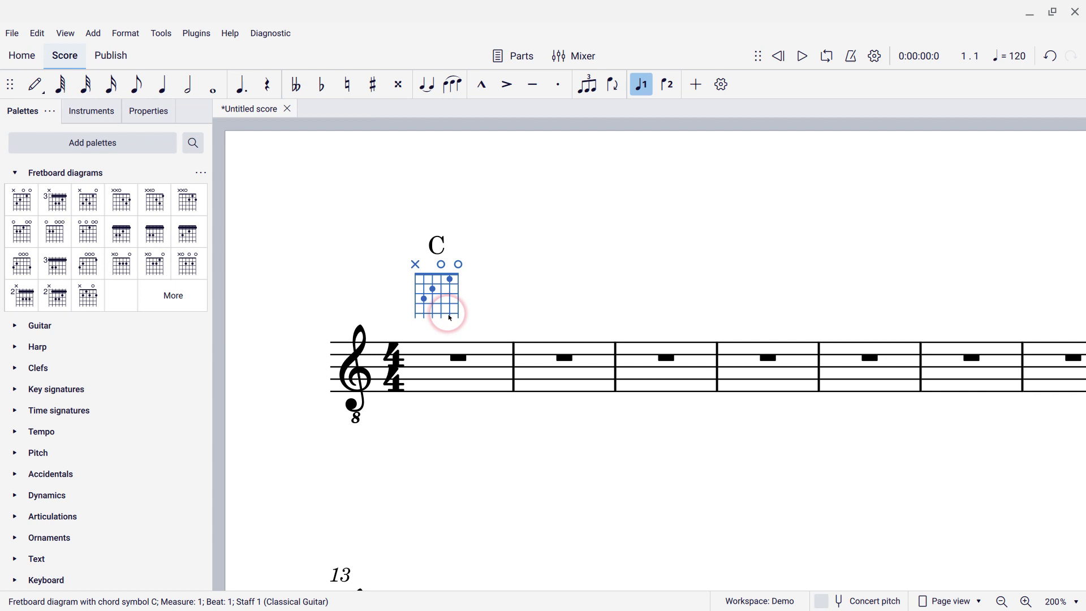
# Open the C fretboard diagram's properties and remove the dot on the second string's first fret
pyautogui.click(440, 290)
pyautogui.click(134, 111)
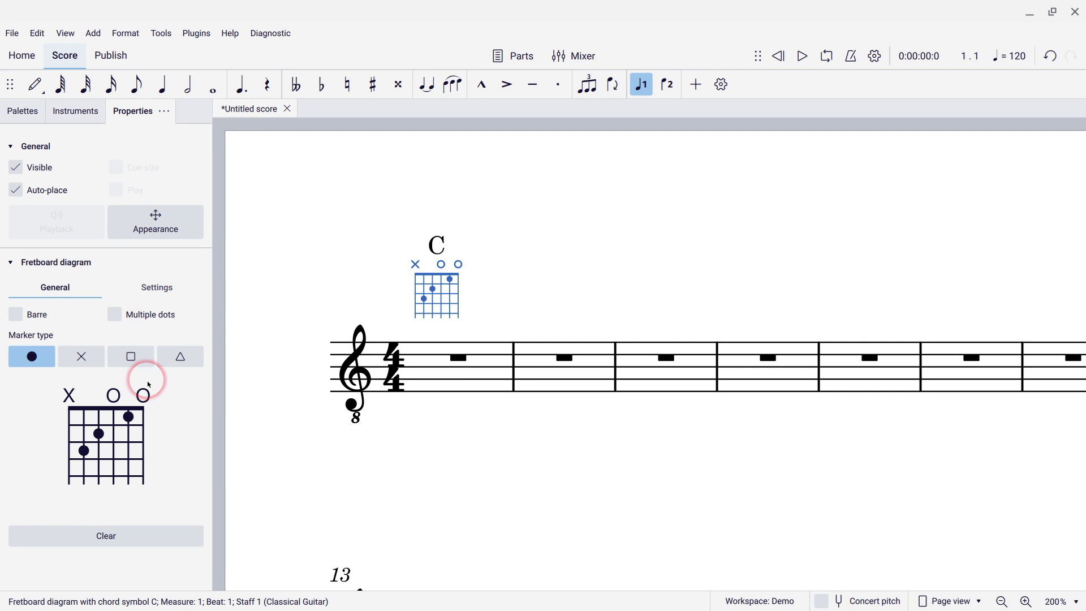
pyautogui.click(128, 418)
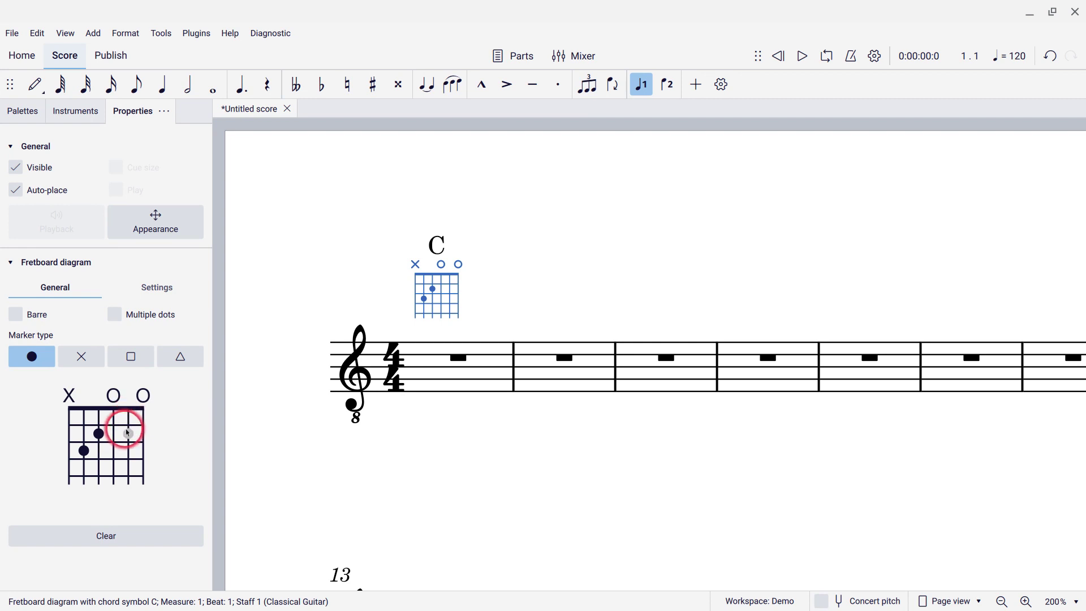
# Try a dot on the third fret of the diagram's second string and remove it again
pyautogui.click(128, 451)
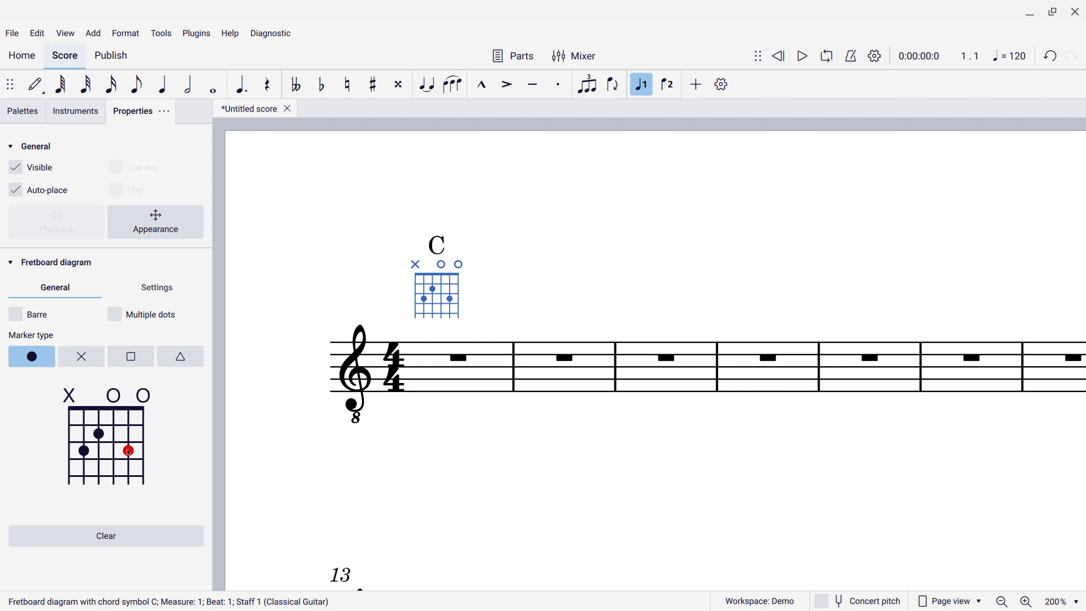
pyautogui.click(129, 451)
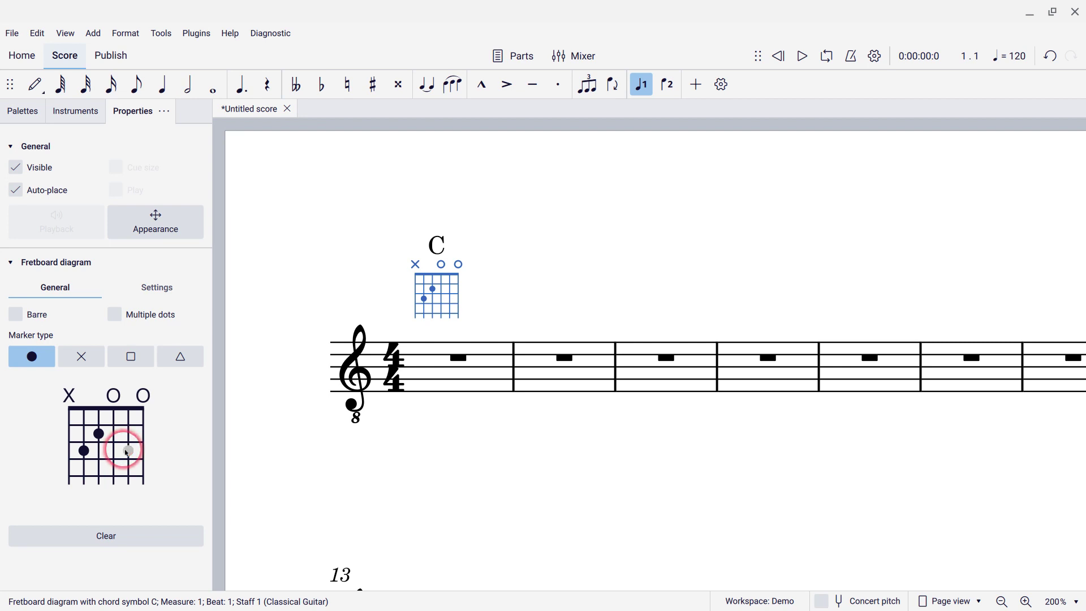
pyautogui.click(33, 358)
pyautogui.click(81, 357)
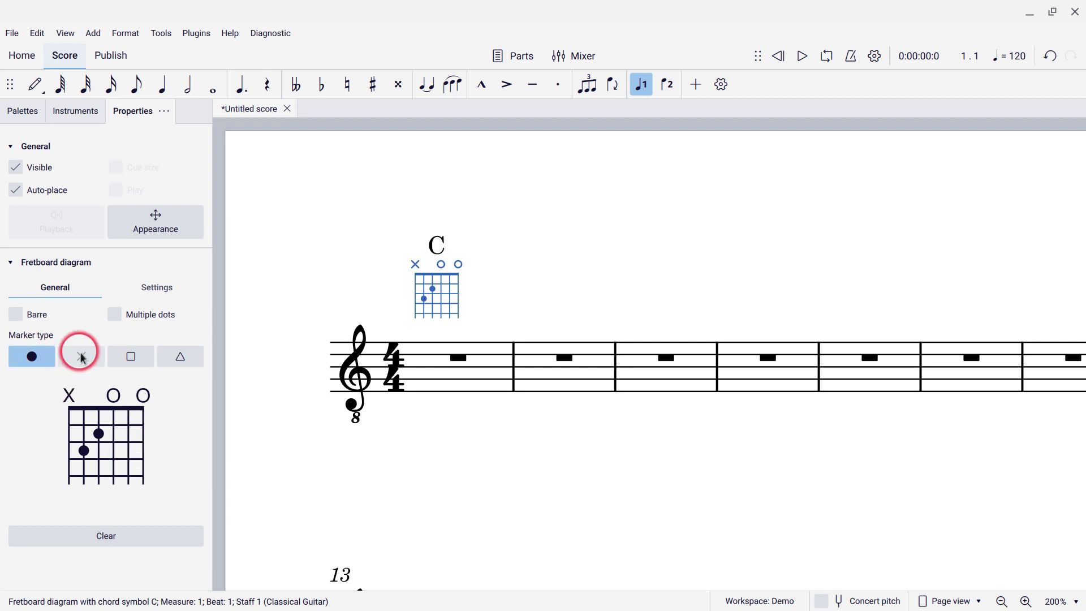
pyautogui.click(69, 407)
pyautogui.click(69, 406)
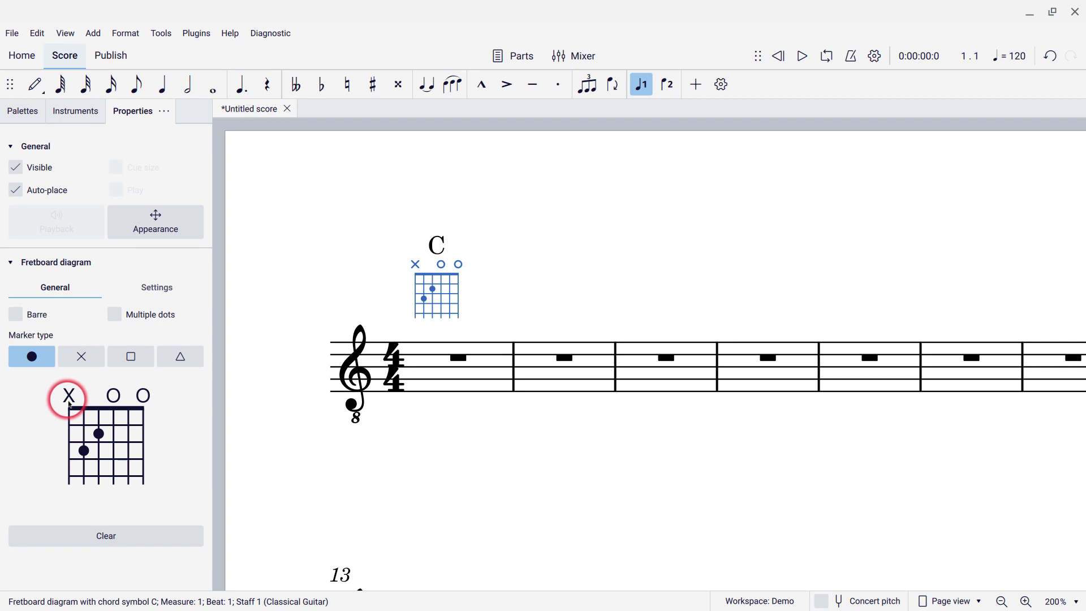
pyautogui.click(42, 274)
# Change the chord symbol above the fretboard diagram to Cmaj7
pyautogui.click(422, 295)
pyautogui.click(432, 243)
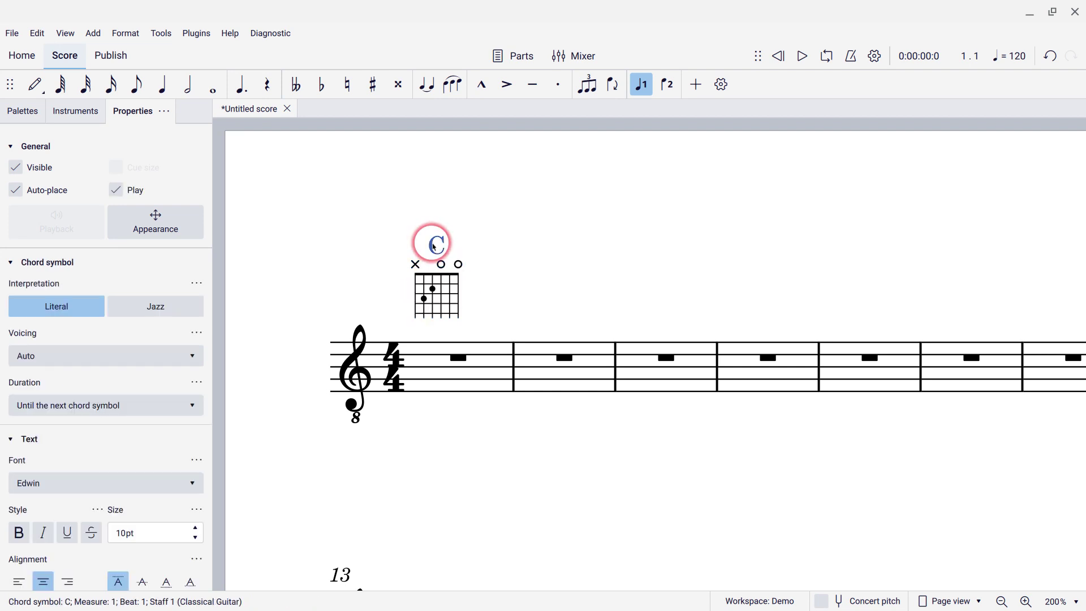
pyautogui.doubleClick(434, 246)
pyautogui.press('Right')
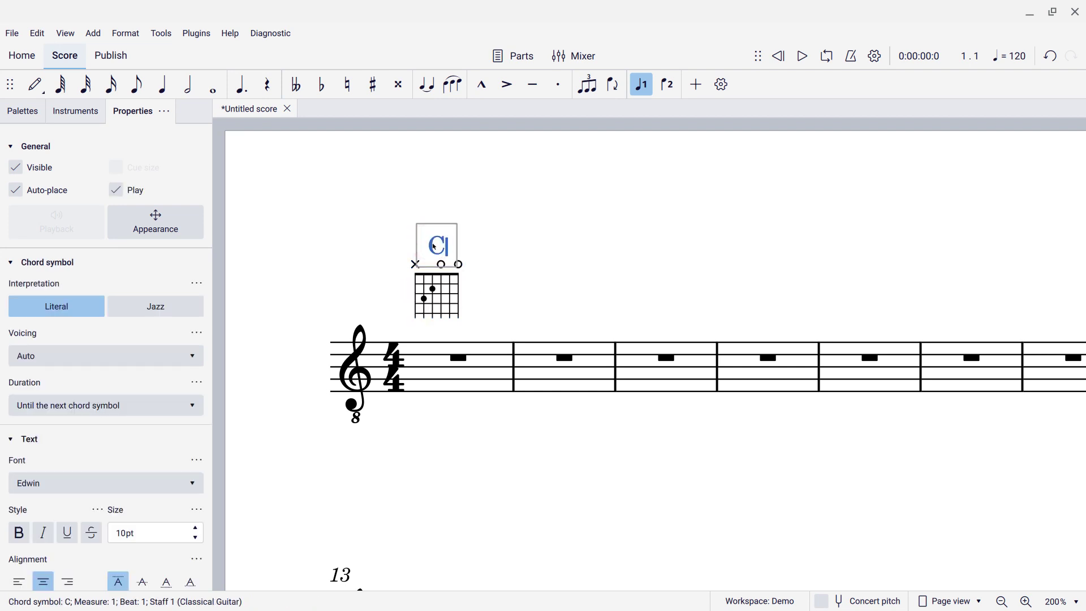
pyautogui.write('maj7')
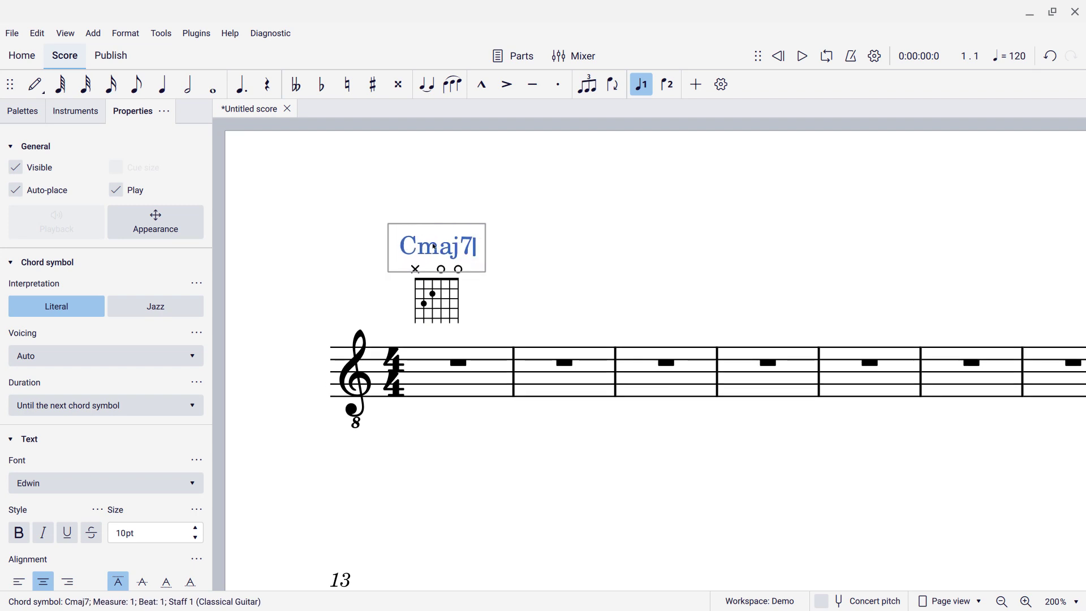
pyautogui.press('Escape')
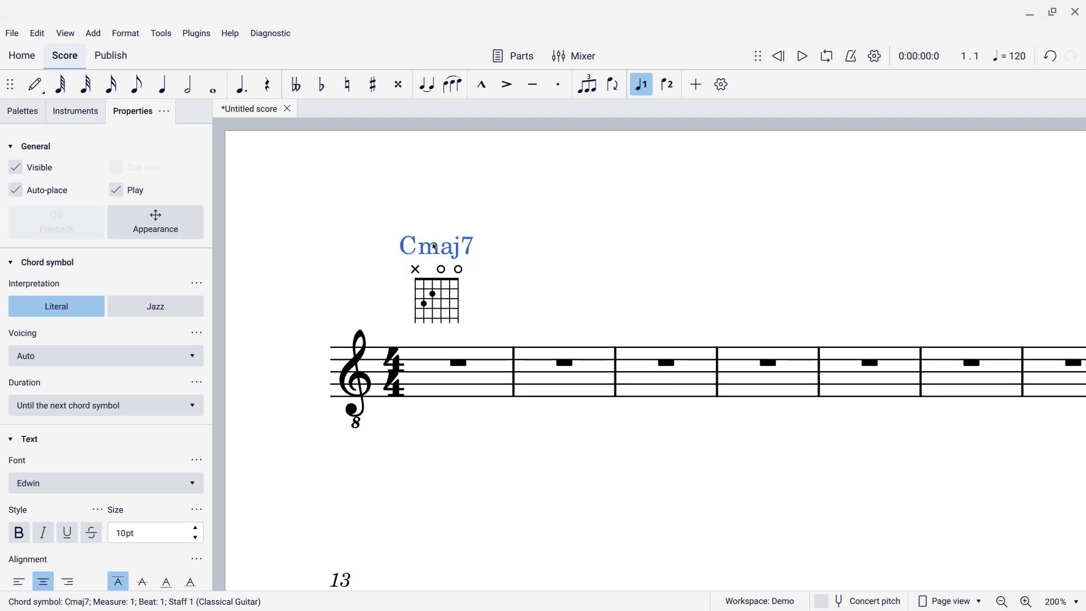
# Store the customized Cmaj7 fretboard diagram in the Fretboard diagrams palette, right after C7
pyautogui.click(19, 112)
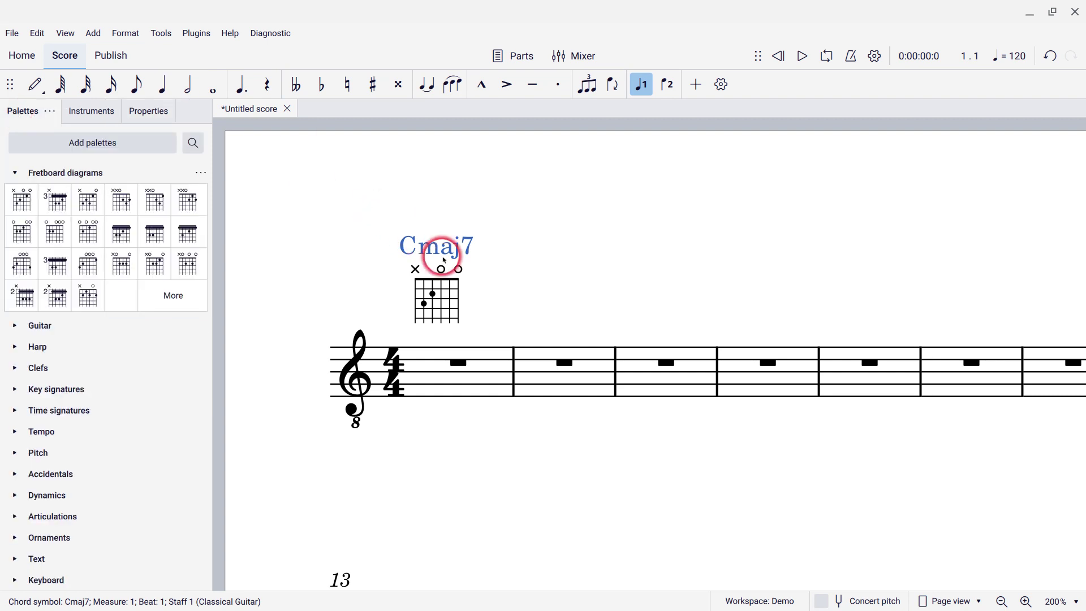
pyautogui.click(448, 301)
pyautogui.moveTo(448, 301); pyautogui.dragTo(116, 205)
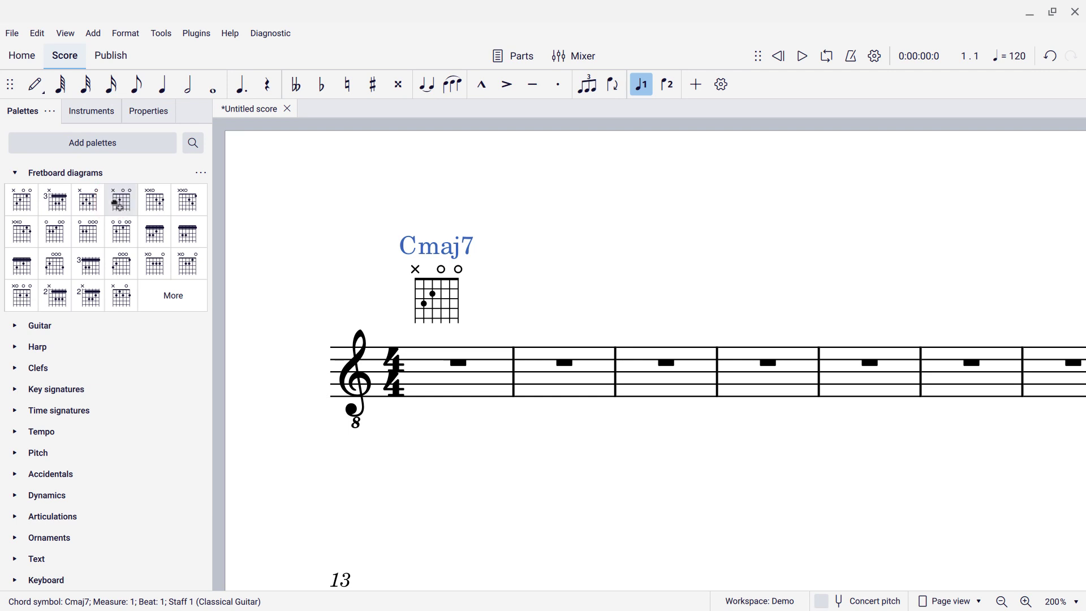
# Review the cell properties of the new Cmaj7 diagram in the palette and close them without changes
pyautogui.click(116, 232)
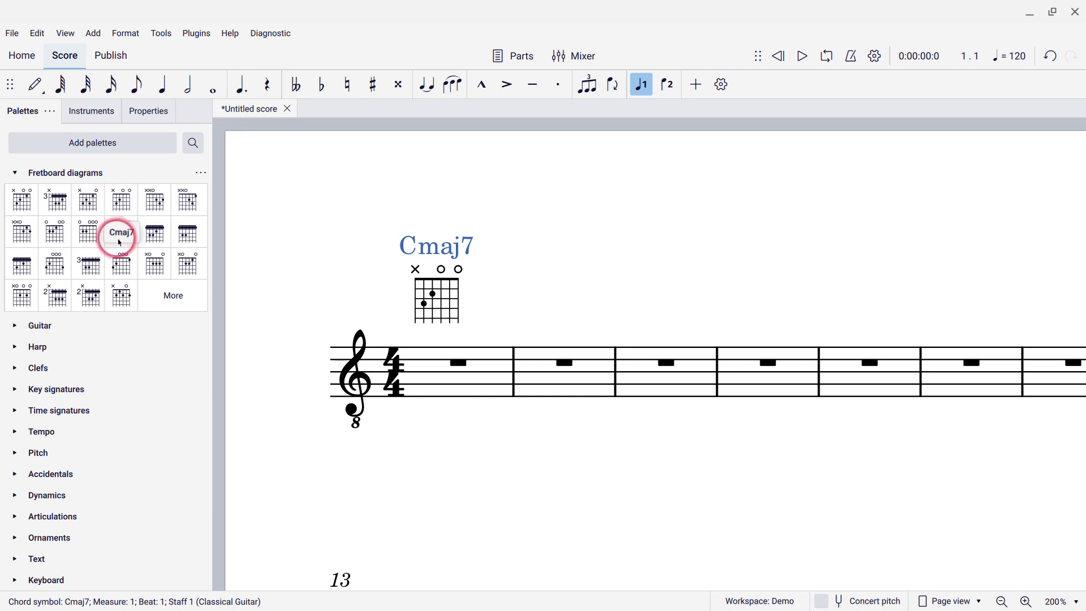
pyautogui.click(123, 196)
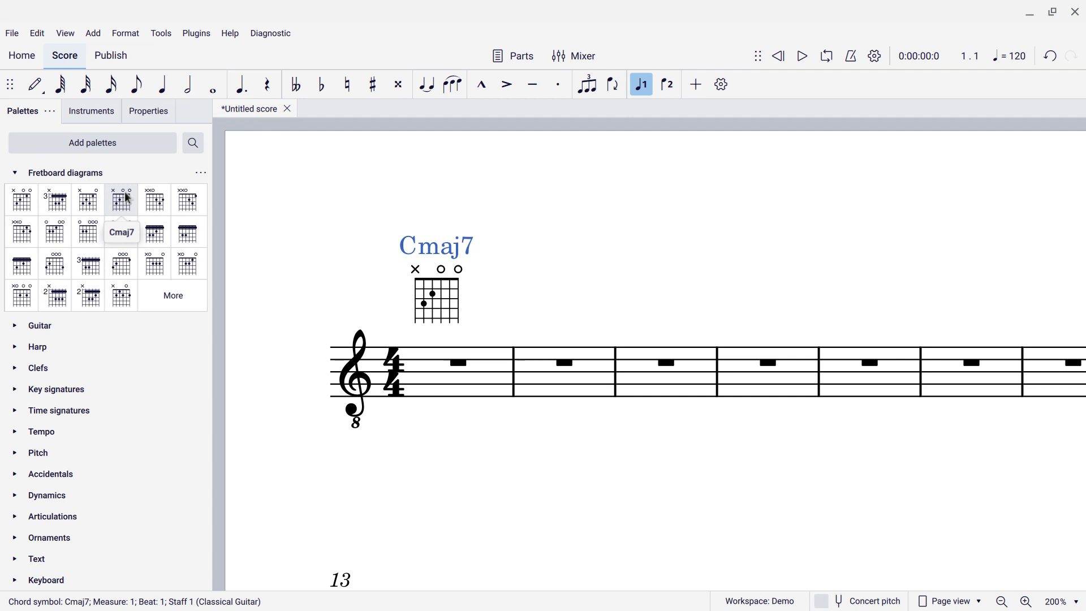
pyautogui.rightClick(128, 197)
pyautogui.click(149, 251)
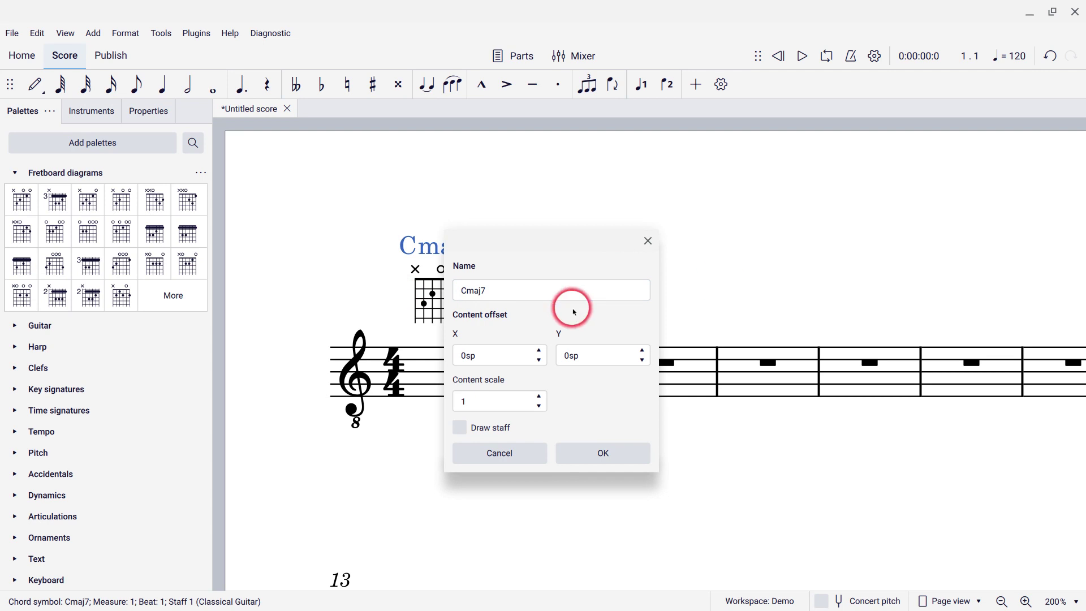
pyautogui.click(512, 456)
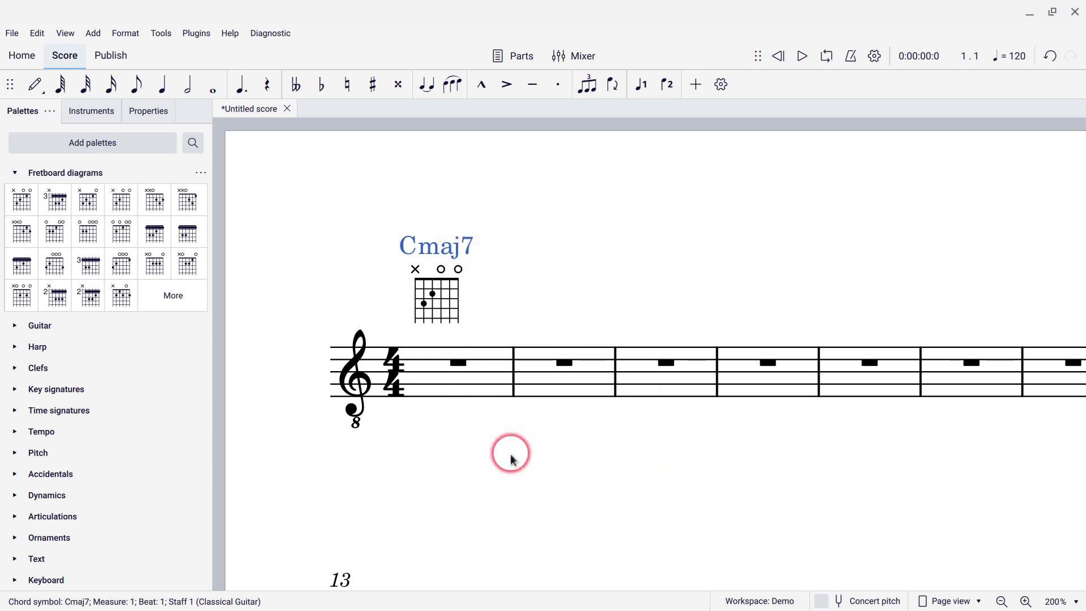